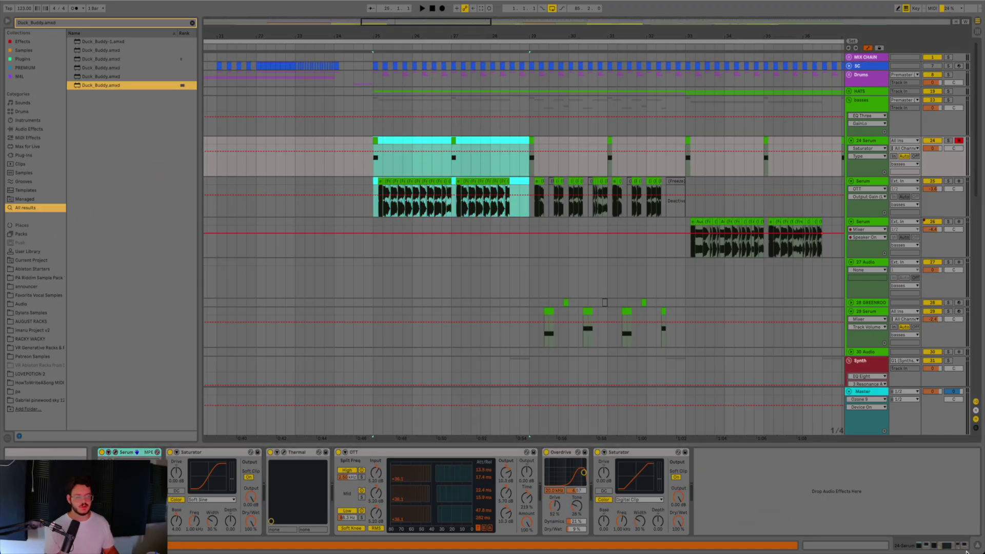
# Hide the device chain and zoom the arrangement in on bars 25–29.
pyautogui.hotkey('ctrl', 'alt', 'l')
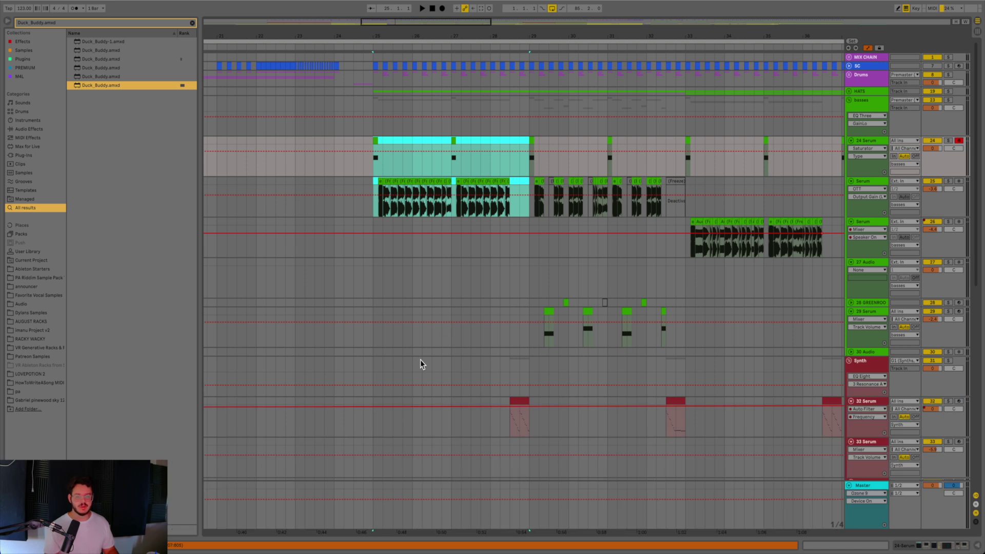
pyautogui.moveTo(373, 216); pyautogui.dragTo(531, 178)
pyautogui.hscroll(3, 564, 285)
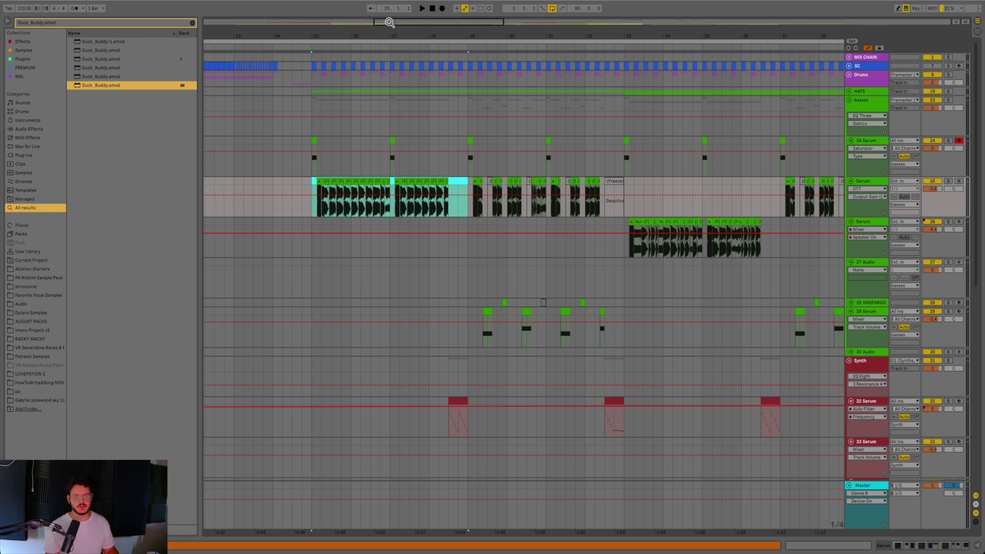
pyautogui.moveTo(390, 22); pyautogui.dragTo(390, 22)
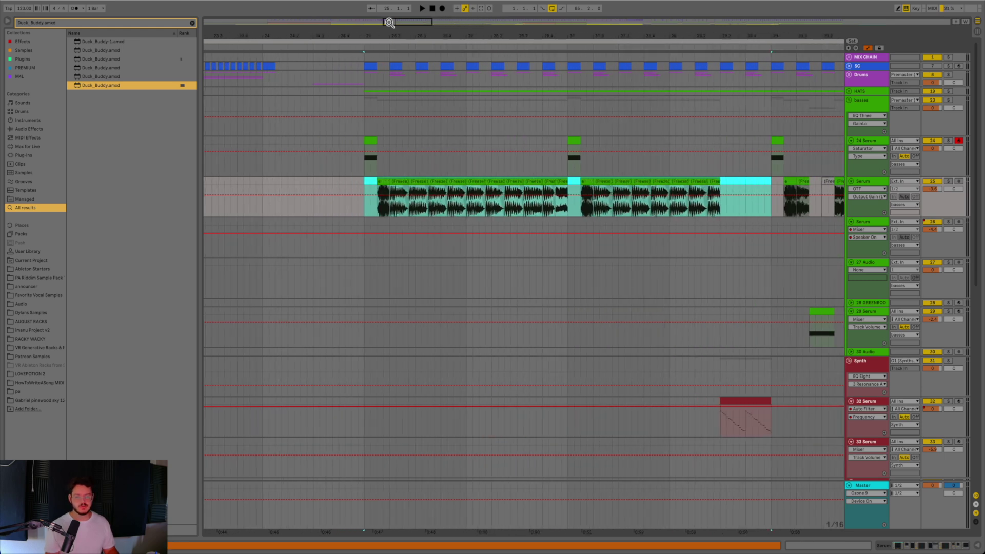
# Group all the 24 Serum track's effects into one rack, switch it off, and open Serum.
pyautogui.click(868, 142)
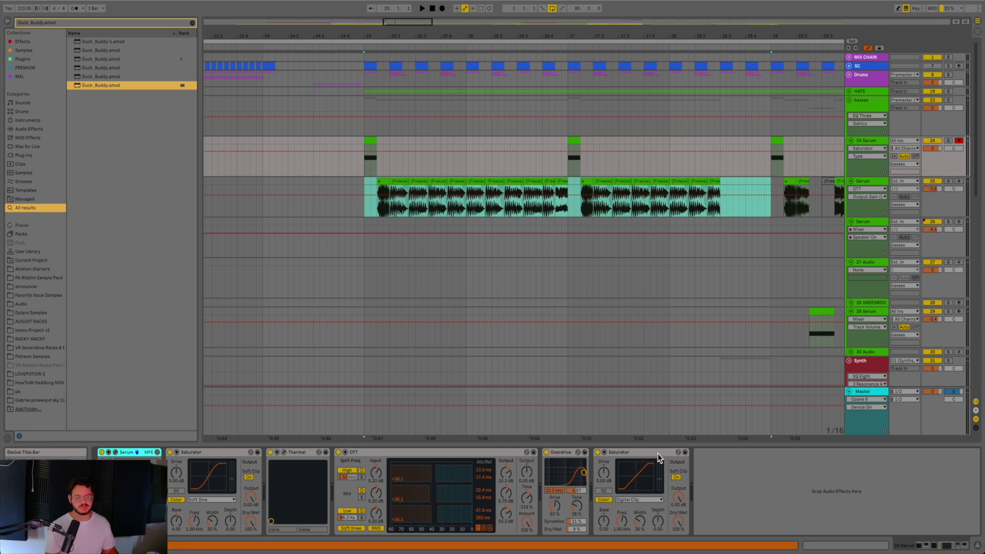
pyautogui.click(626, 452)
pyautogui.keyDown('shift'); pyautogui.click(207, 454); pyautogui.keyUp('shift')
pyautogui.press('super+g')
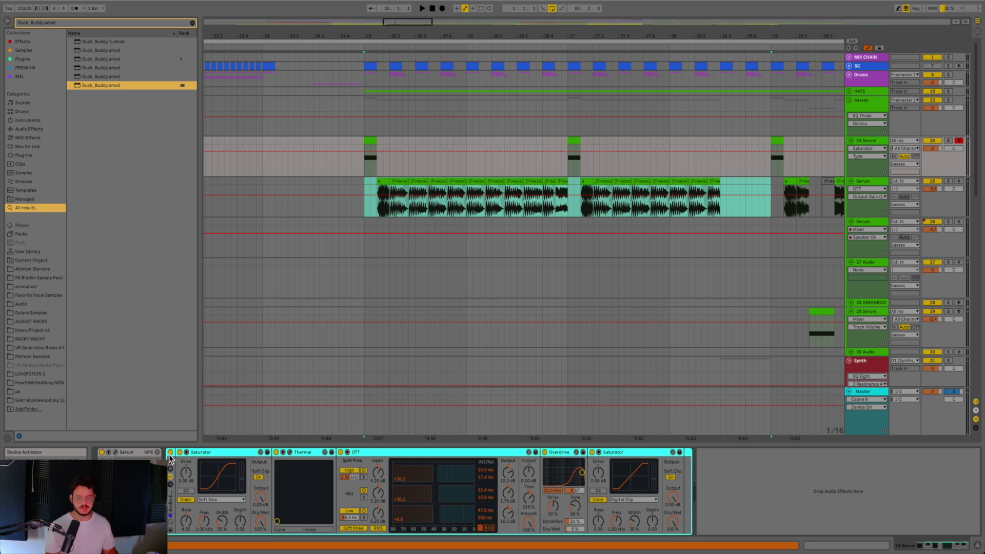
pyautogui.click(170, 452)
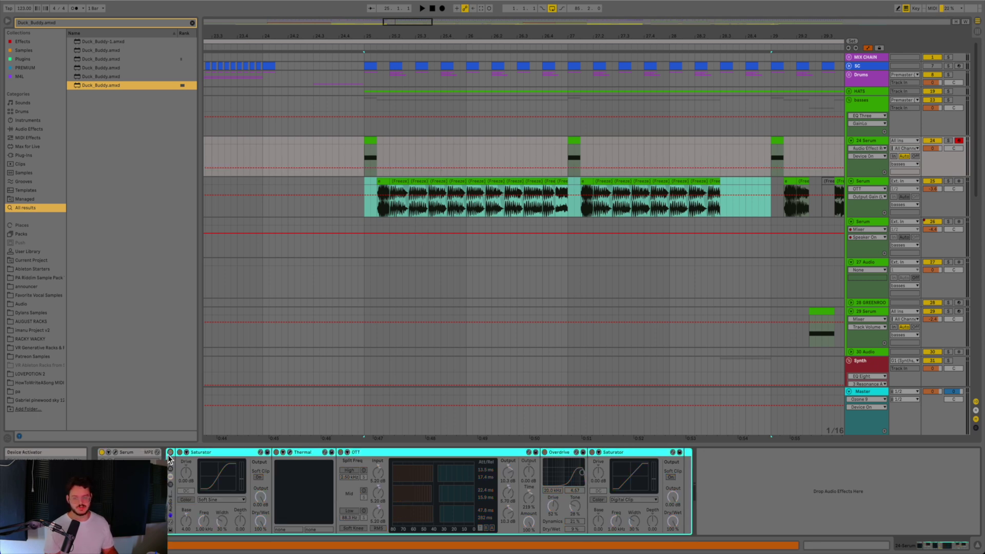
pyautogui.click(869, 141)
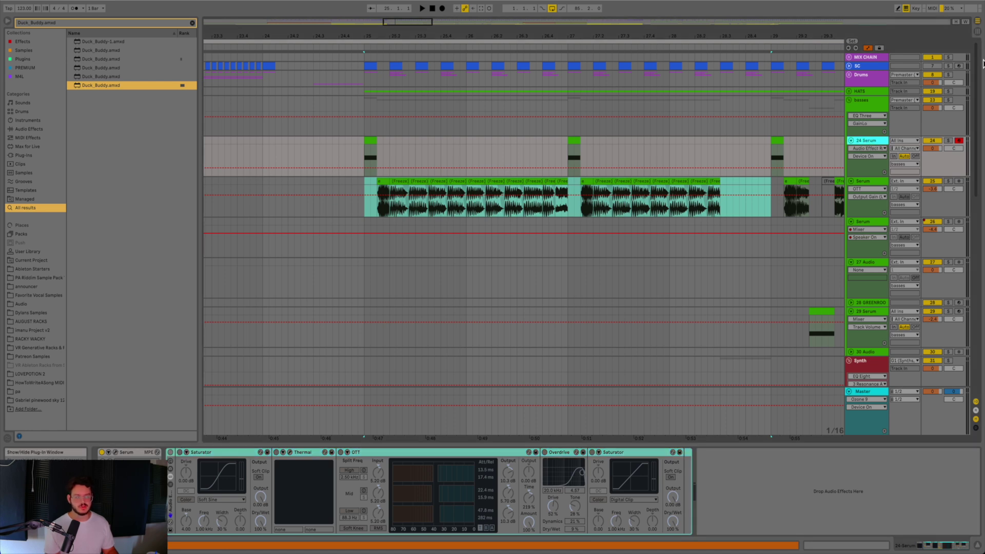
pyautogui.press('super+alt+p')
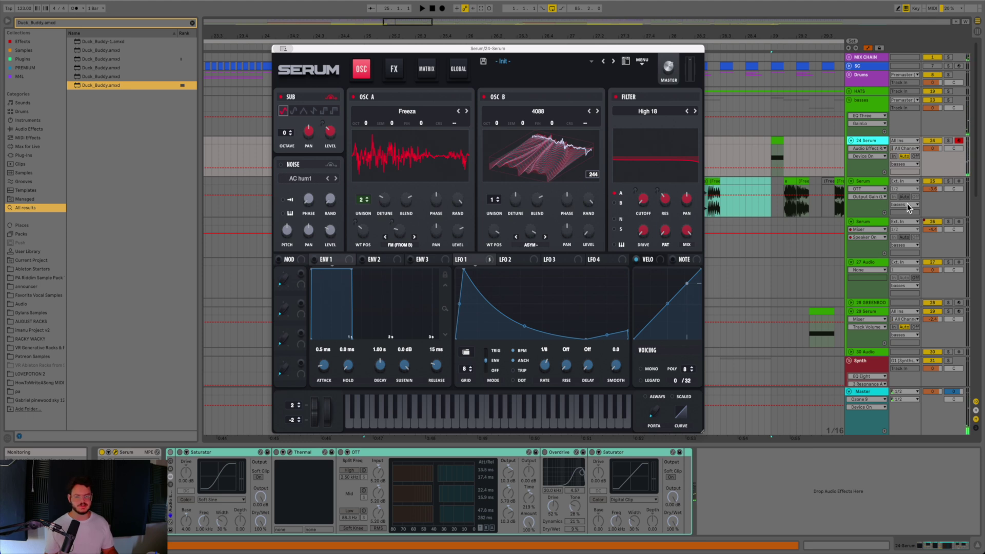
# Switch the 24 Serum effect rack on to compare, then leave it bypassed.
pyautogui.click(172, 458)
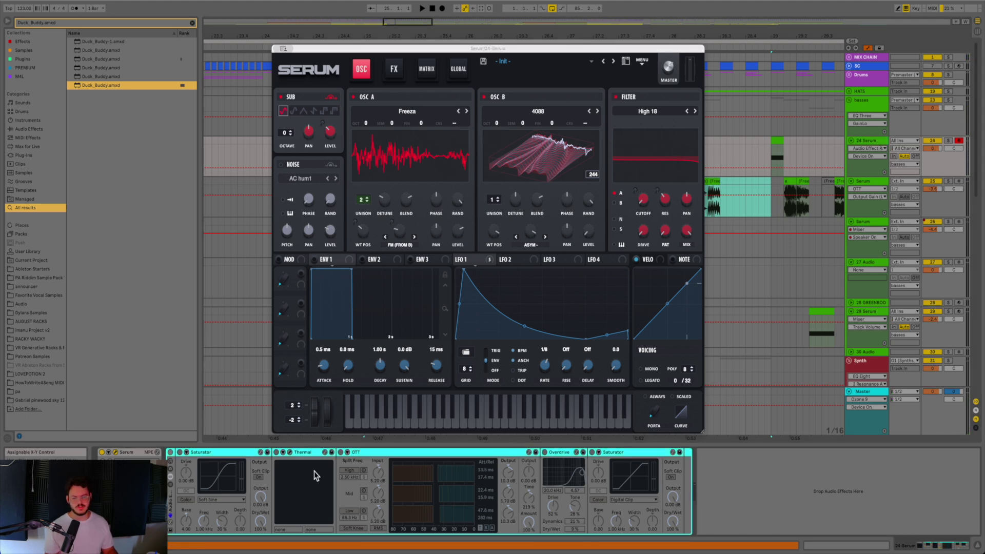
pyautogui.click(170, 452)
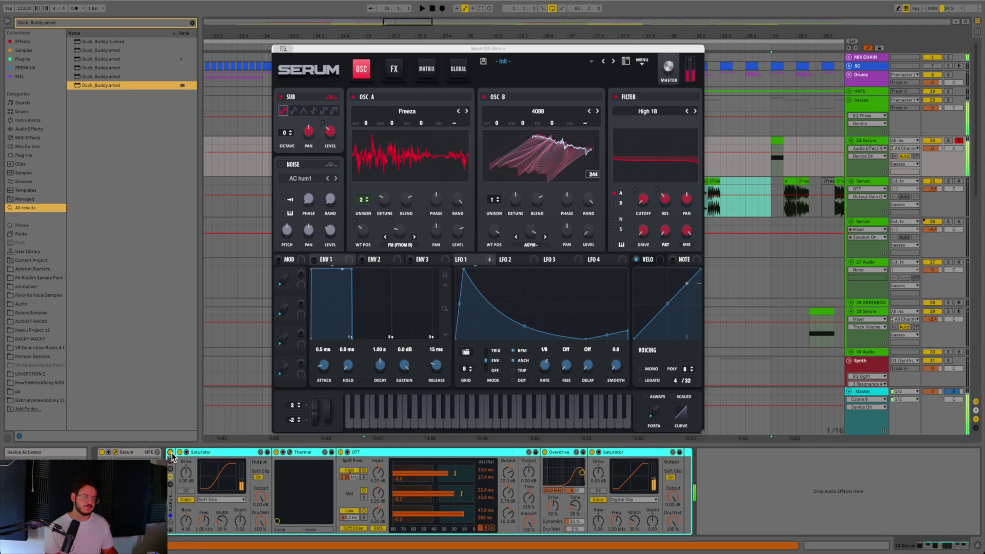
pyautogui.click(170, 452)
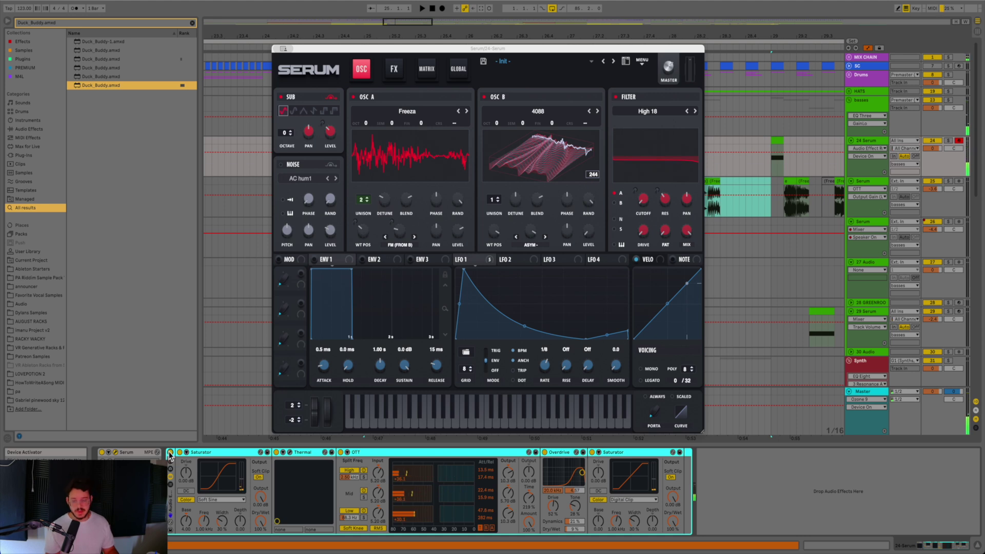
pyautogui.click(170, 453)
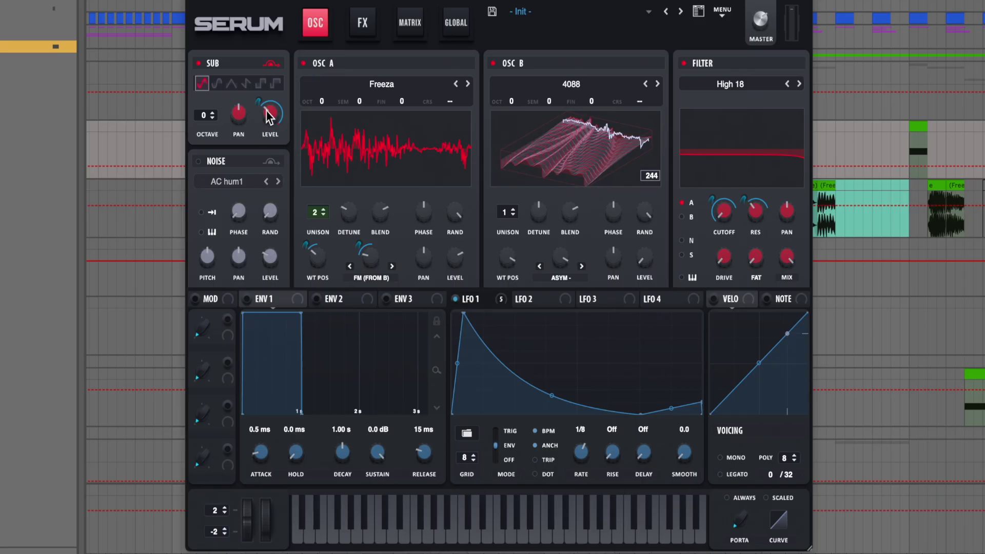
pyautogui.moveTo(267, 121)
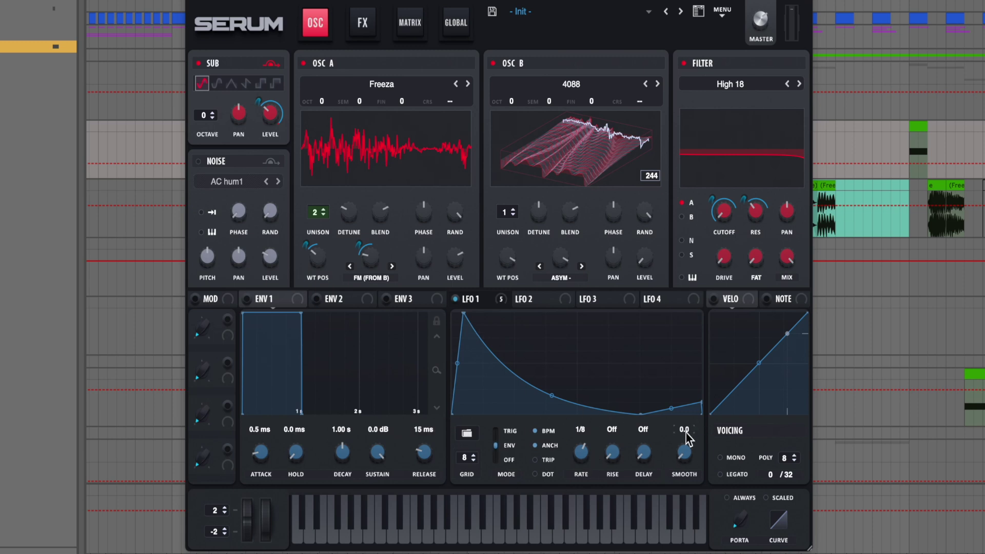
pyautogui.click(407, 84)
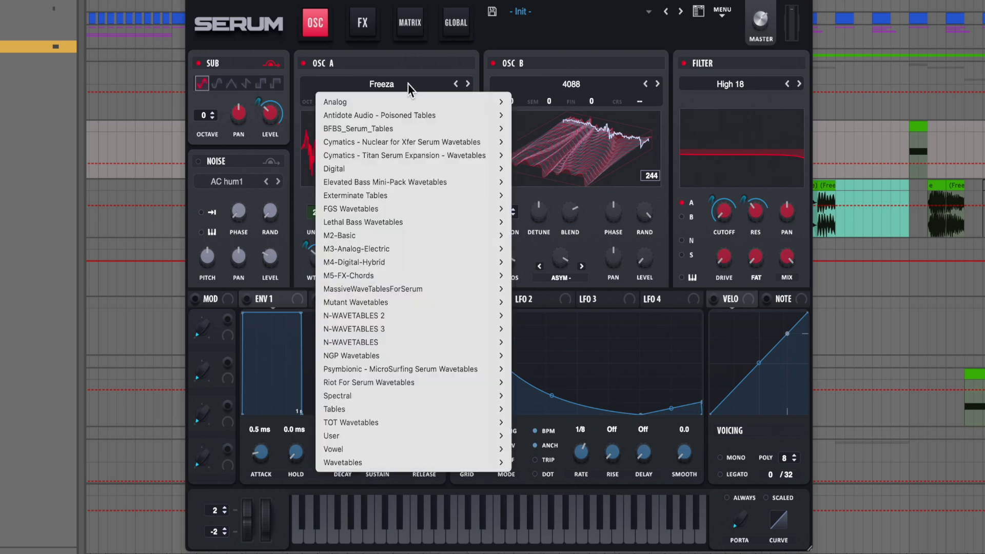
pyautogui.moveTo(497, 303)
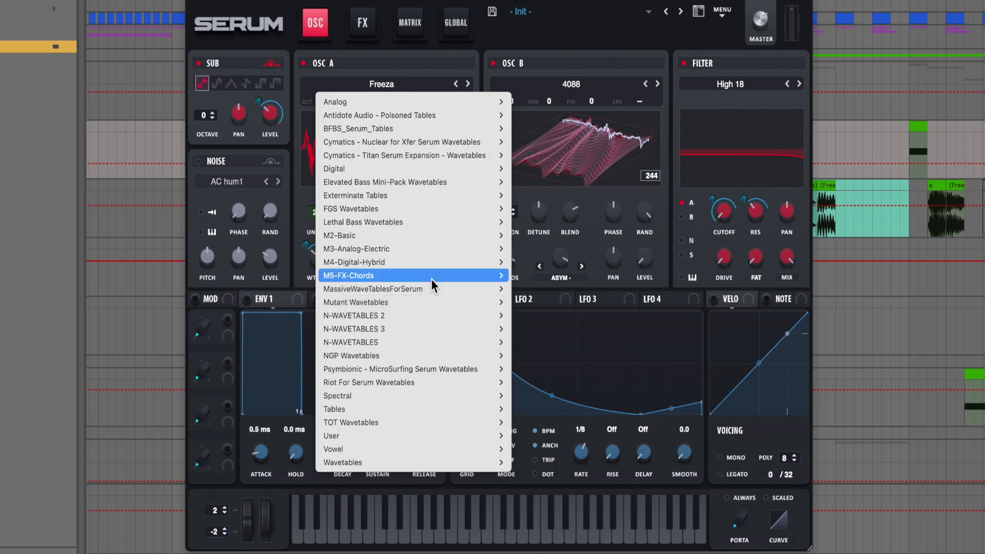
pyautogui.moveTo(457, 167)
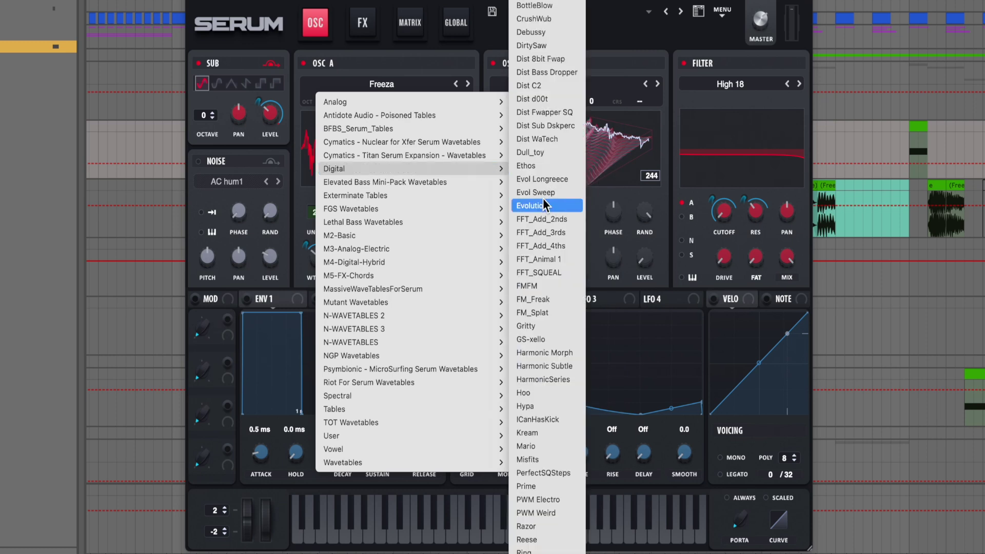
pyautogui.click(593, 188)
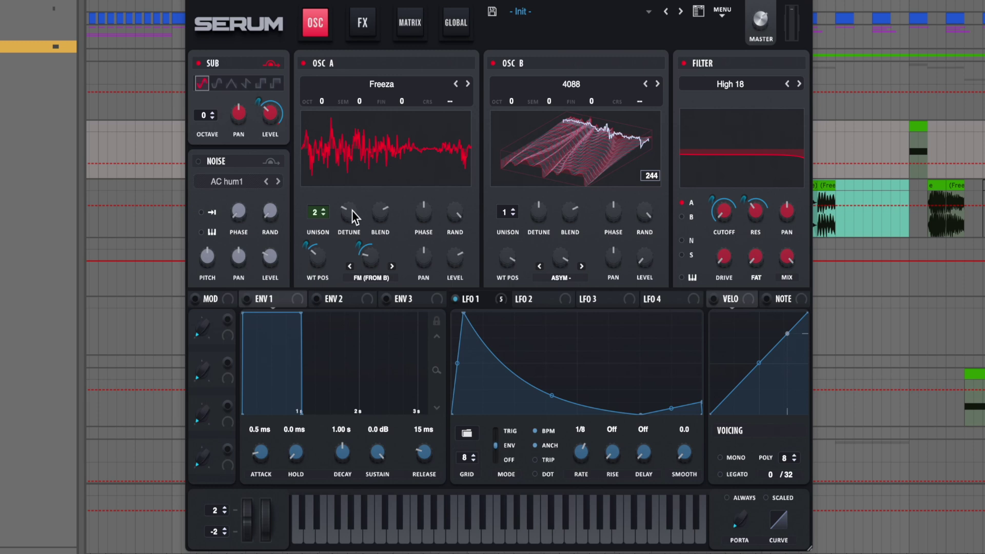
pyautogui.moveTo(352, 210)
pyautogui.moveTo(315, 261)
pyautogui.moveTo(372, 265)
pyautogui.moveTo(466, 274)
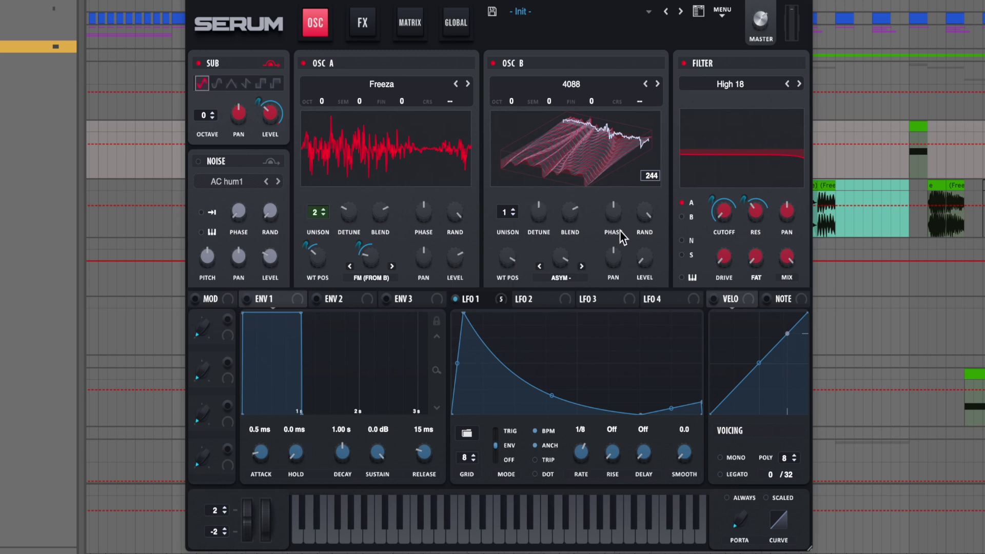
pyautogui.click(508, 270)
pyautogui.click(360, 172)
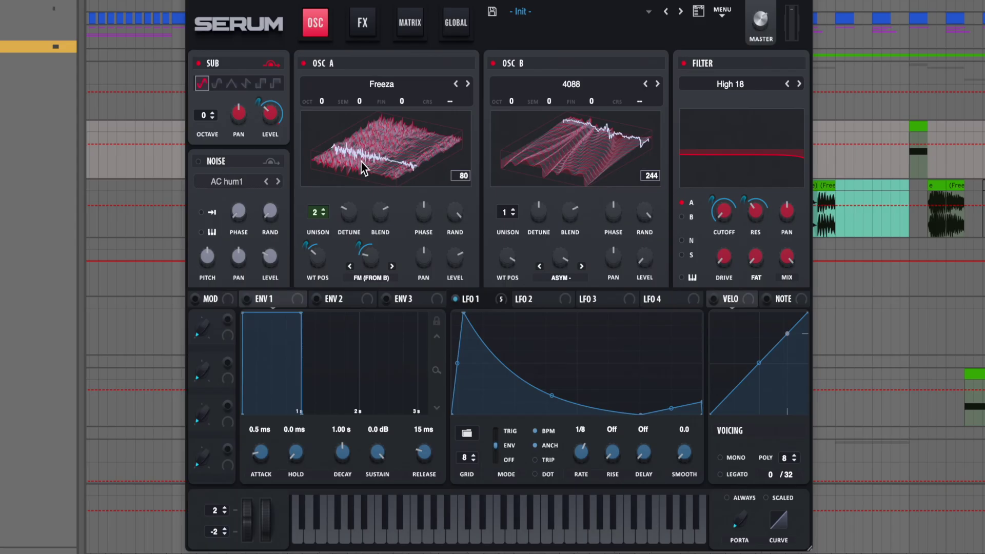
pyautogui.click(362, 164)
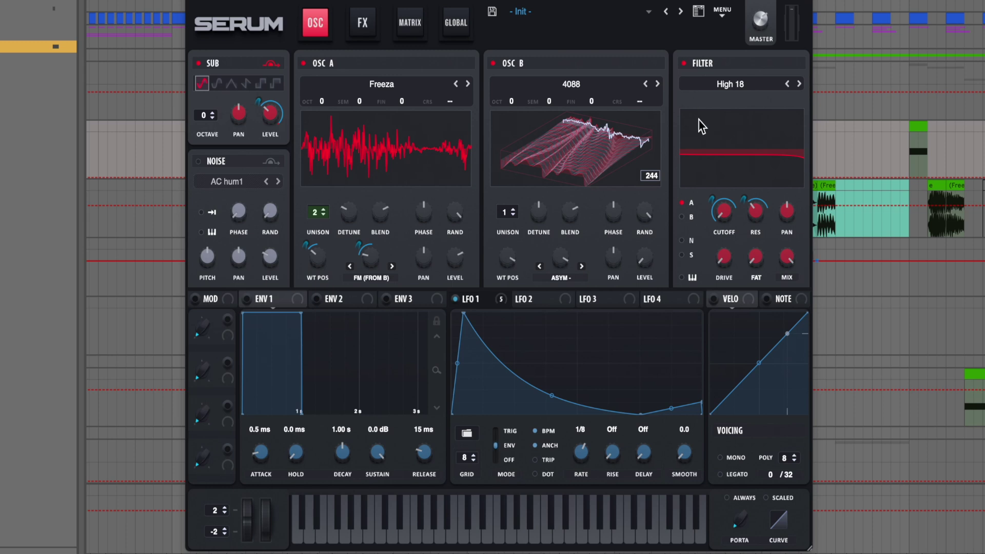
pyautogui.click(363, 22)
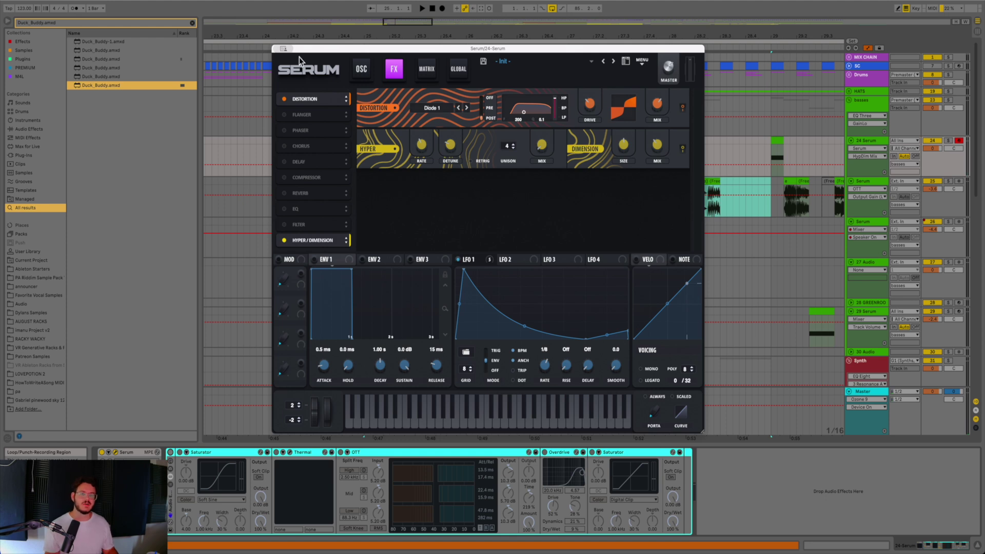
# Close the Serum editor window.
pyautogui.click(285, 48)
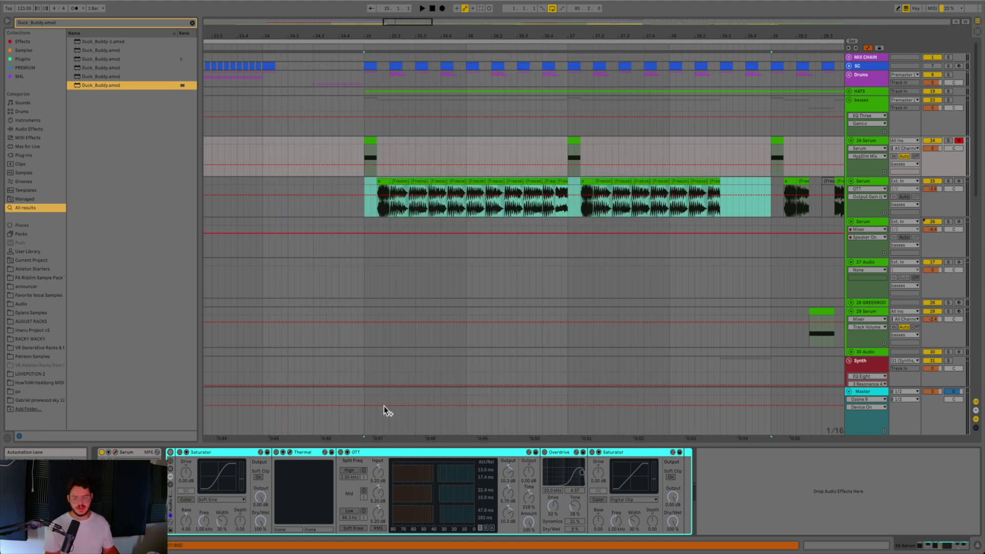
# Select the Soft Sine Saturator, then bring up the Thermal plug-in window.
pyautogui.click(200, 455)
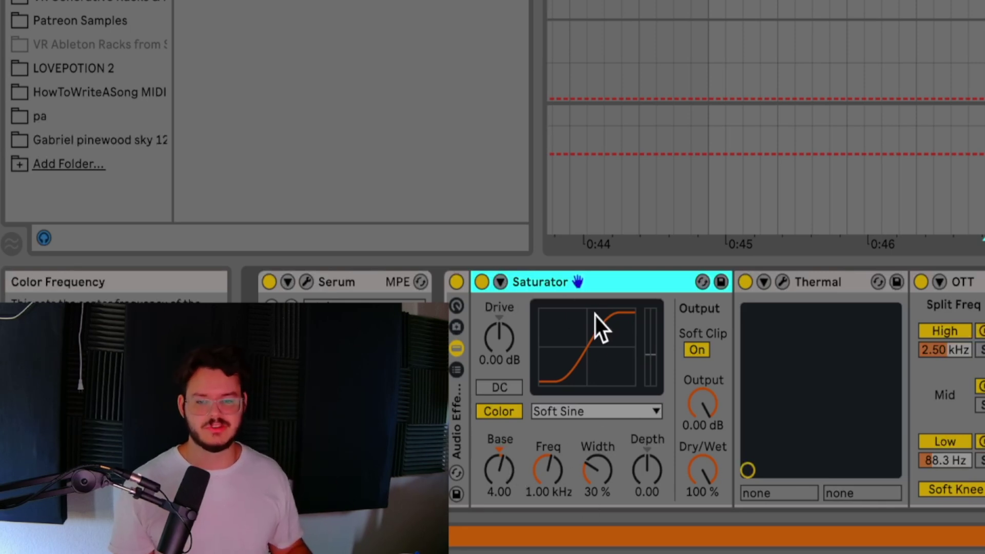
pyautogui.click(782, 282)
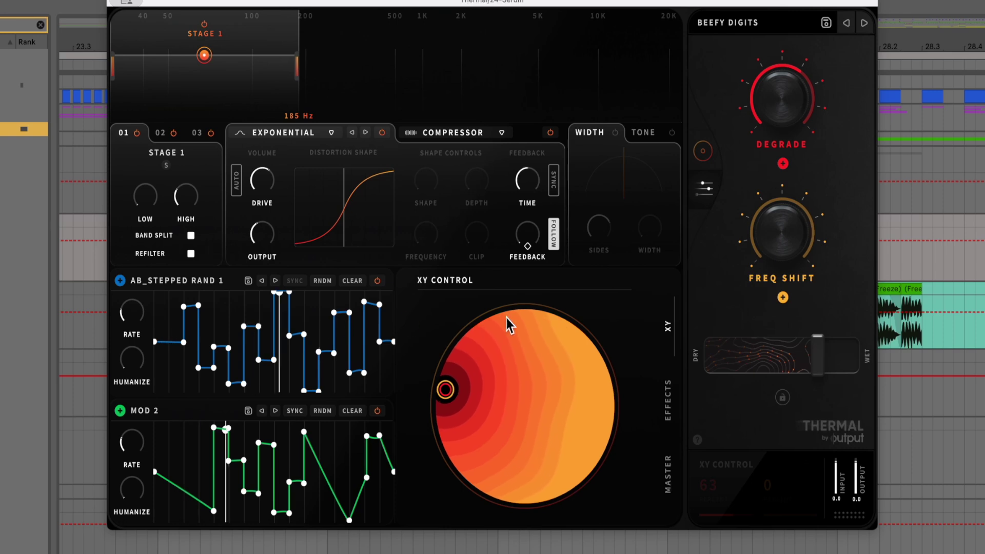
# View Thermal's two Bit Reducer effect modules, then return to its XY circle.
pyautogui.click(668, 401)
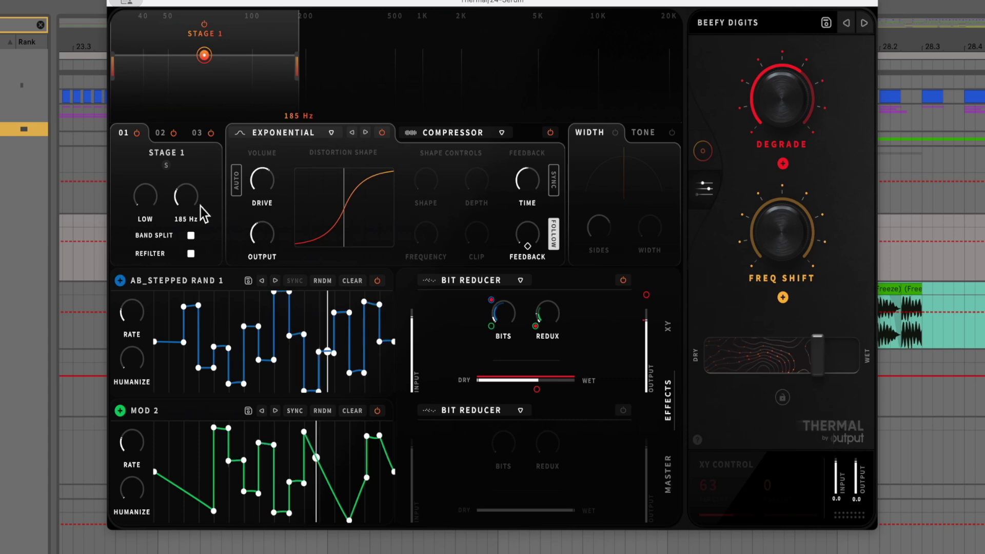
pyautogui.click(703, 151)
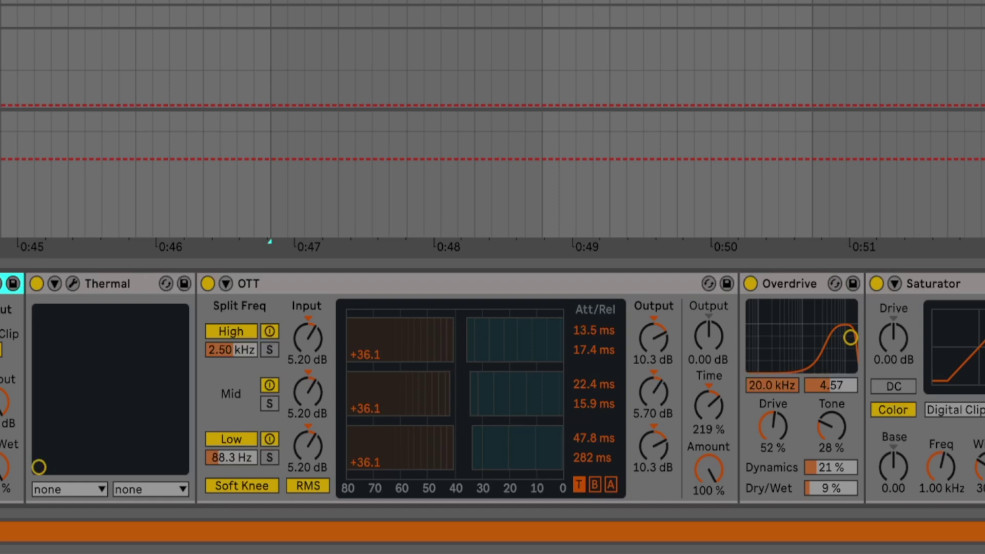
# Select the Overdrive device, set at 52% drive and 9% dry/wet.
pyautogui.click(782, 284)
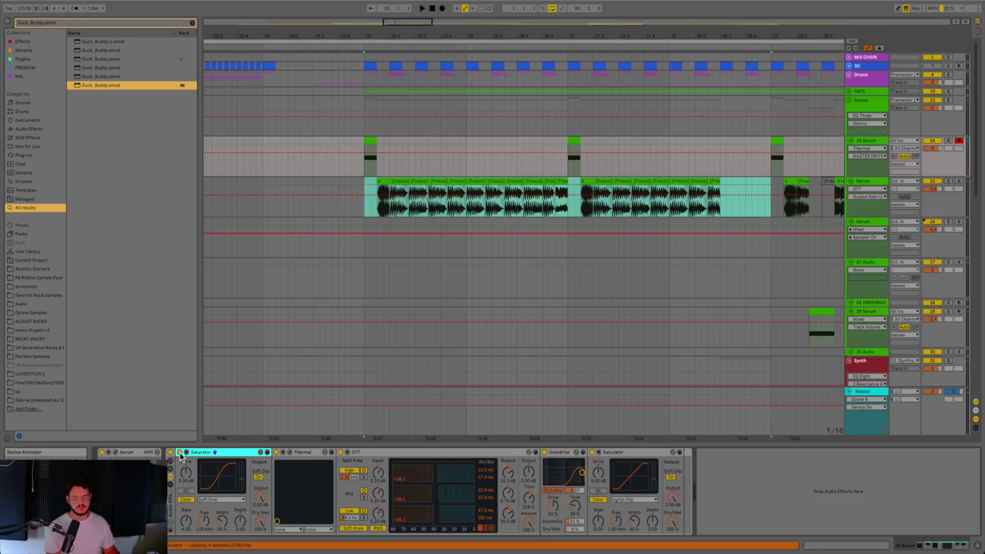
pyautogui.click(180, 452)
pyautogui.click(276, 452)
pyautogui.click(340, 452)
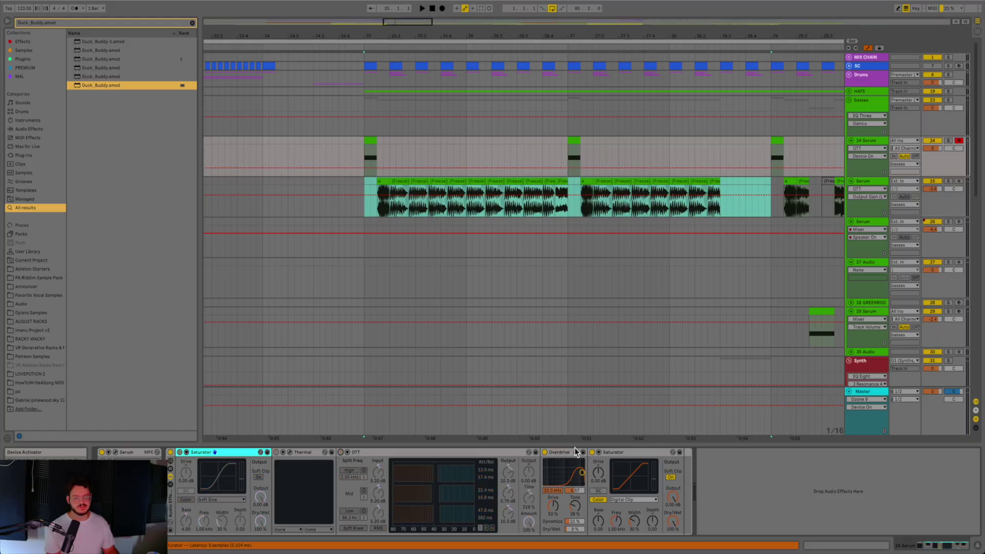
pyautogui.click(545, 452)
pyautogui.click(592, 452)
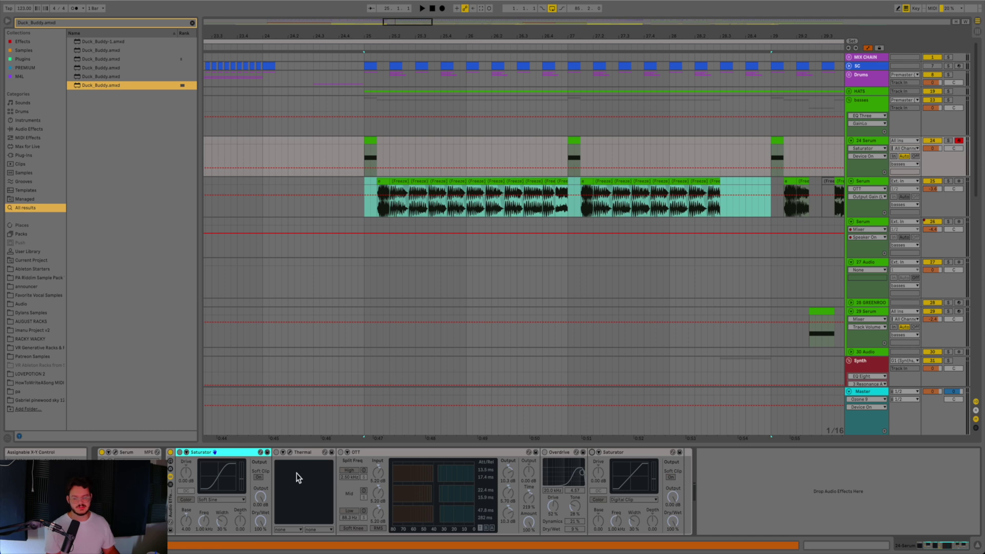
pyautogui.click(179, 452)
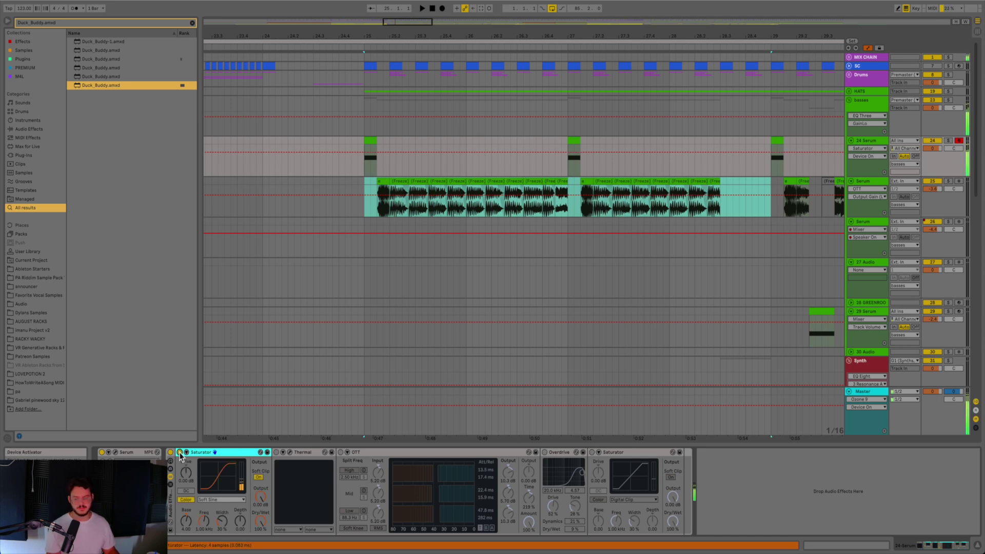
pyautogui.click(276, 452)
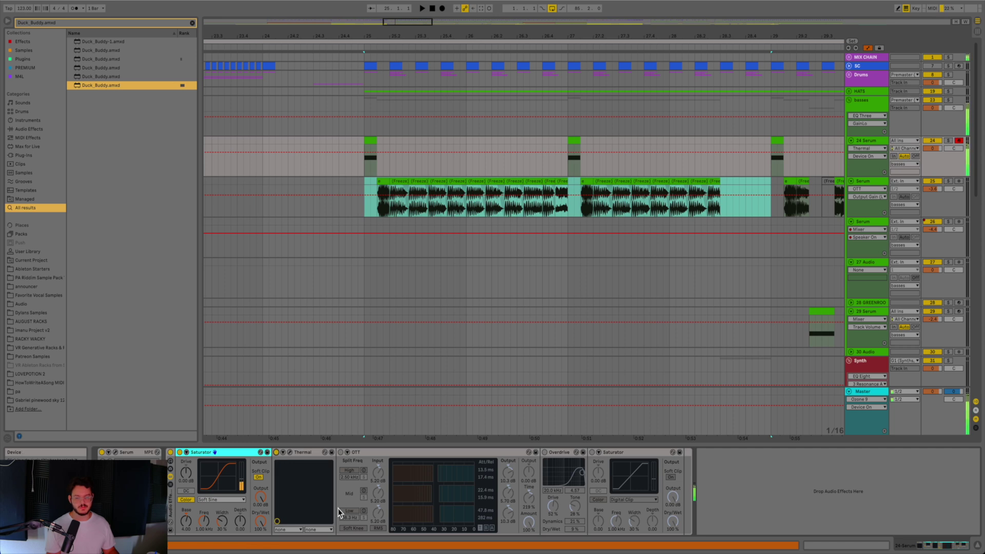
pyautogui.click(340, 452)
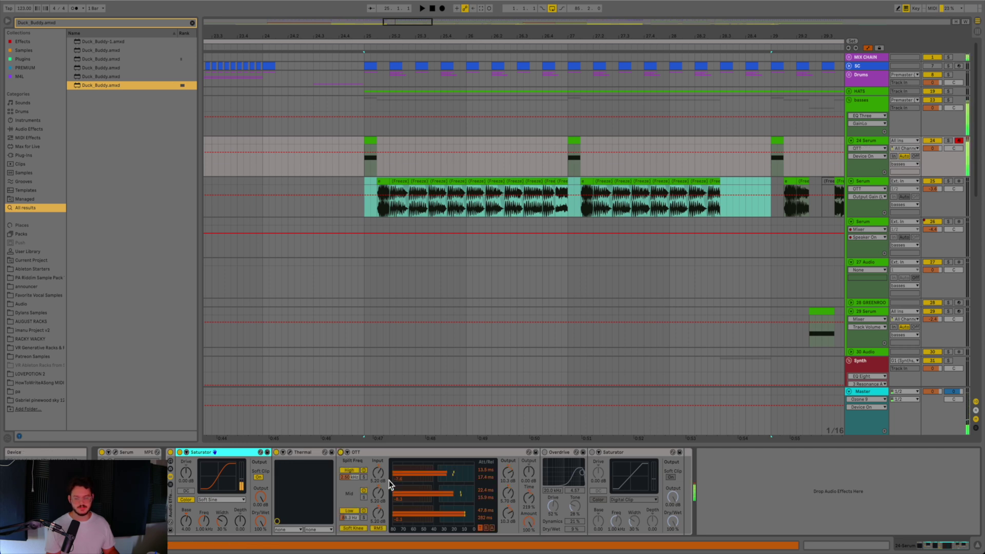
pyautogui.click(545, 452)
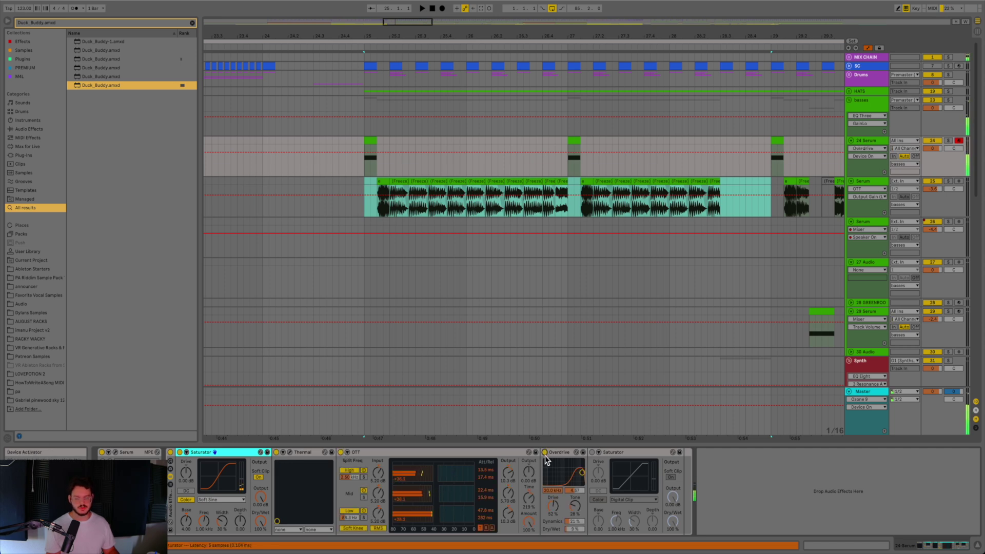
pyautogui.click(592, 452)
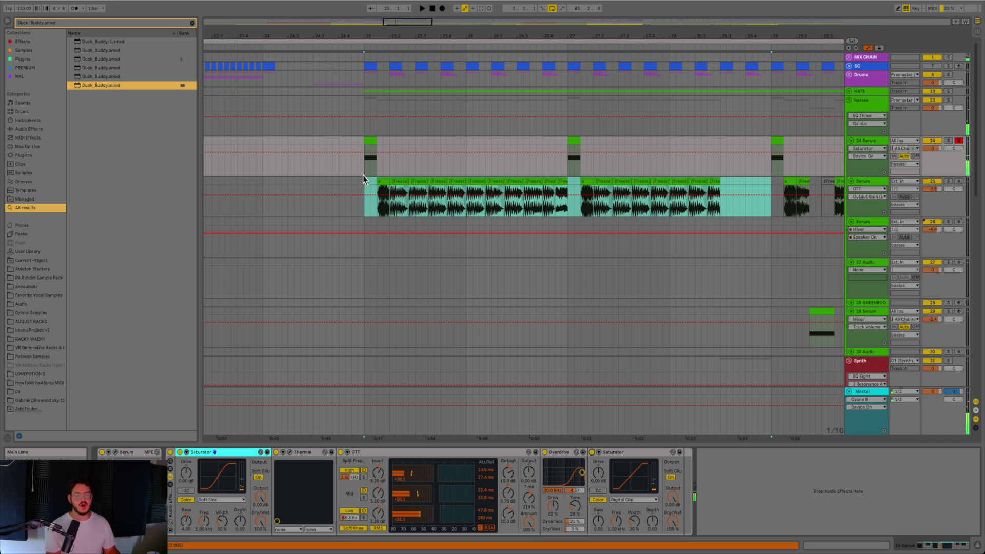
# Play the frozen Serum track from its bar-25 clip start, solo it, then stop playback.
pyautogui.moveTo(365, 177); pyautogui.dragTo(571, 180)
pyautogui.click(301, 187)
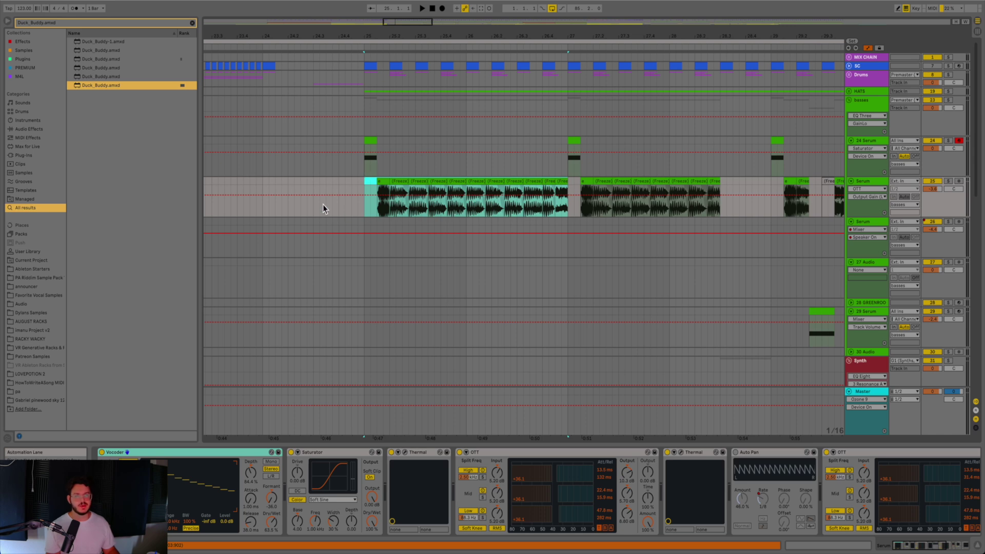
pyautogui.click(363, 208)
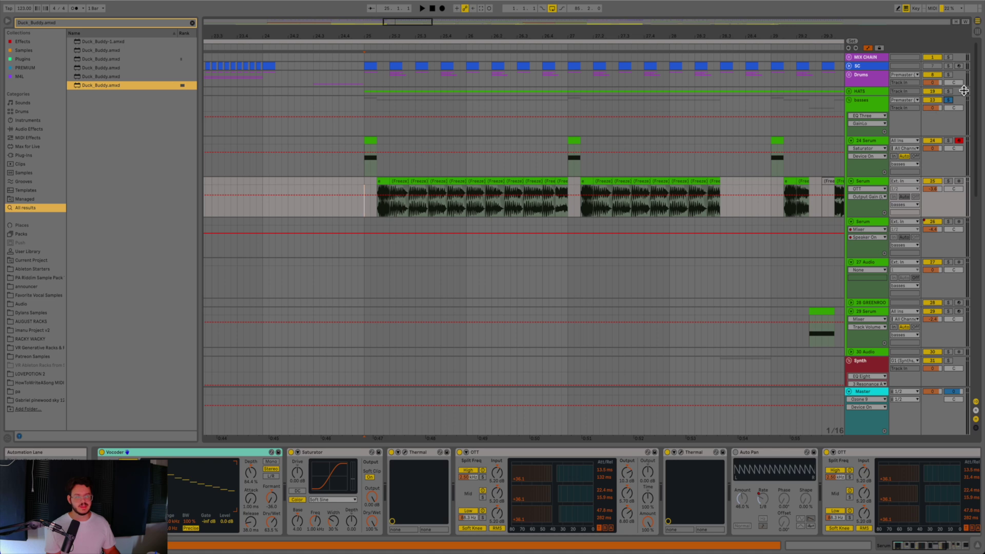
pyautogui.press('space')
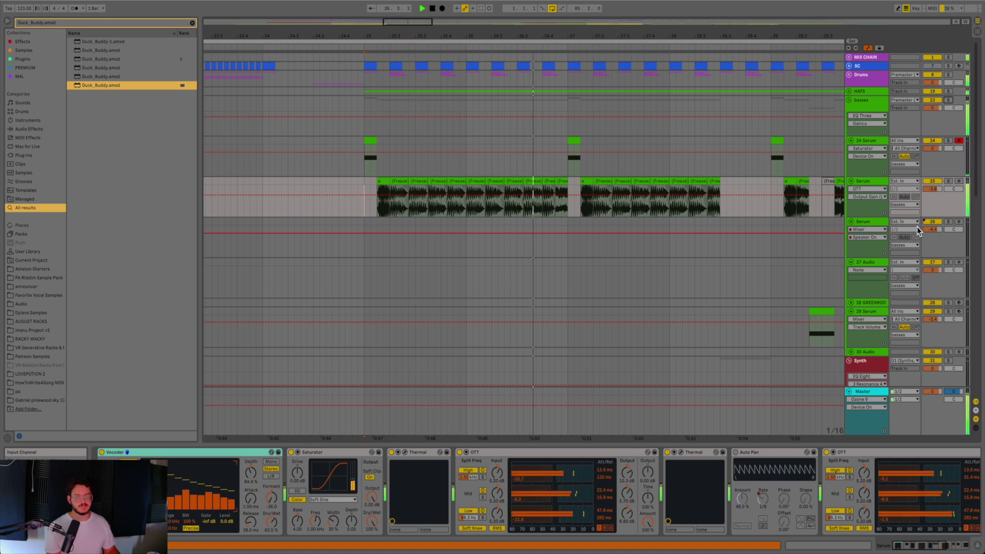
pyautogui.click(948, 182)
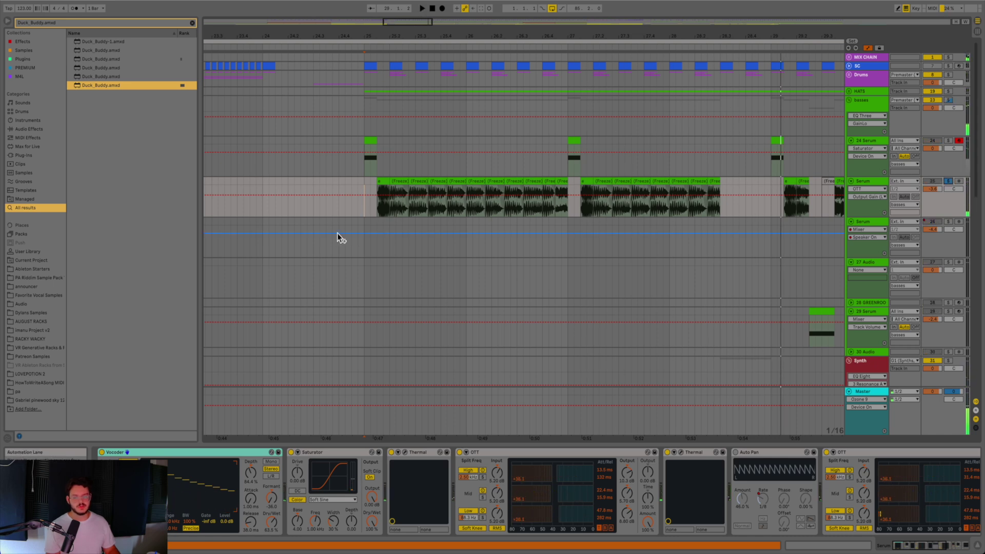
pyautogui.press('space')
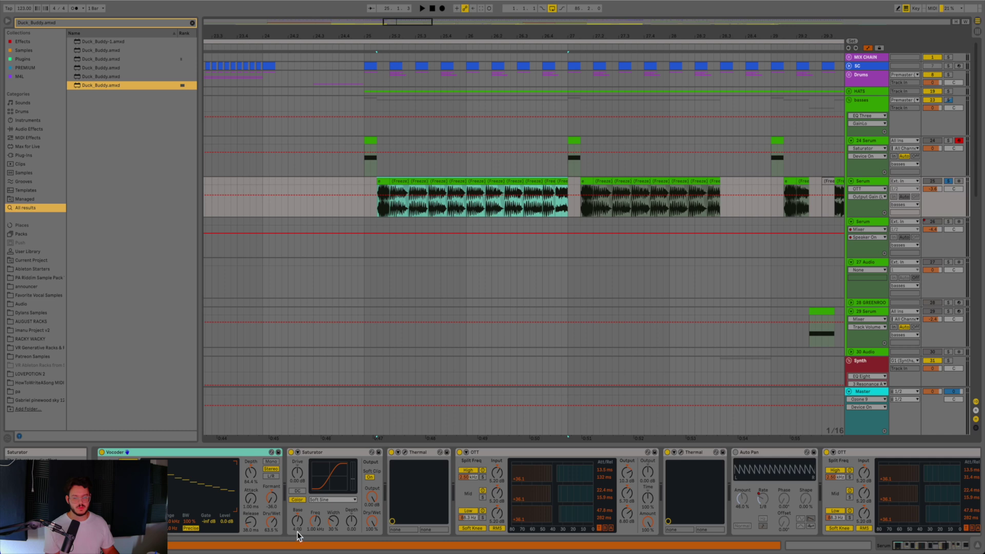
# Check both Thermal plug-in windows in the frozen track's chain, then hide the device chain.
pyautogui.click(404, 453)
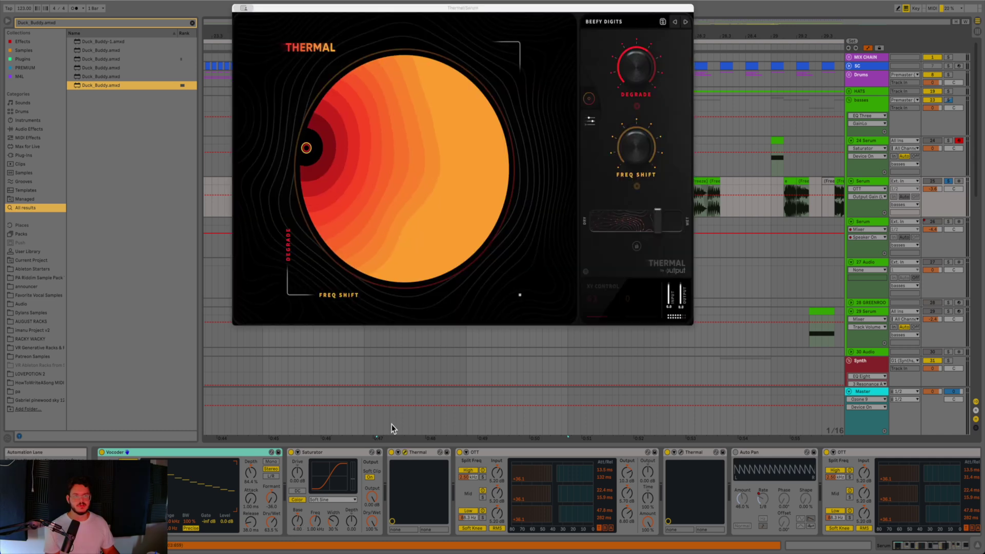
pyautogui.click(243, 8)
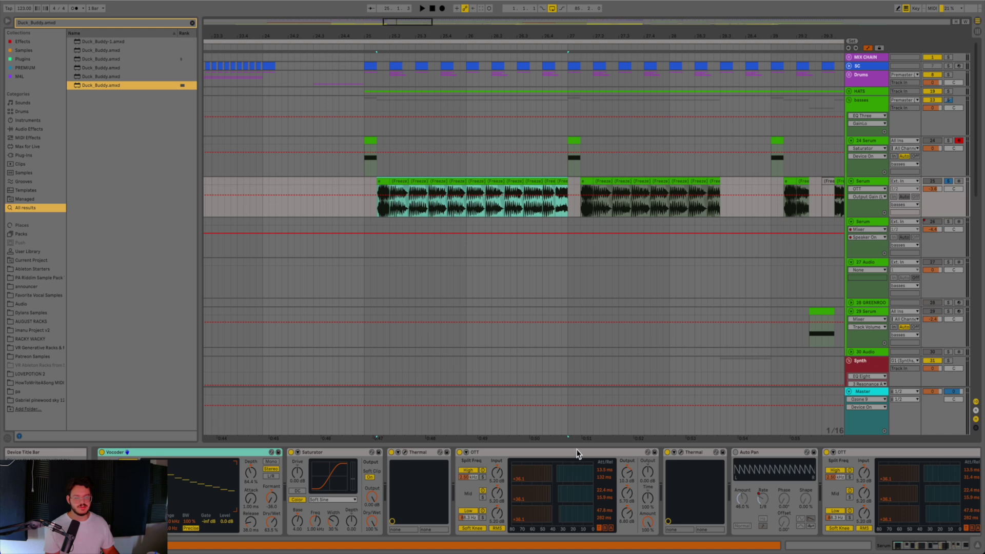
pyautogui.hscroll(2, 561, 457)
pyautogui.click(595, 453)
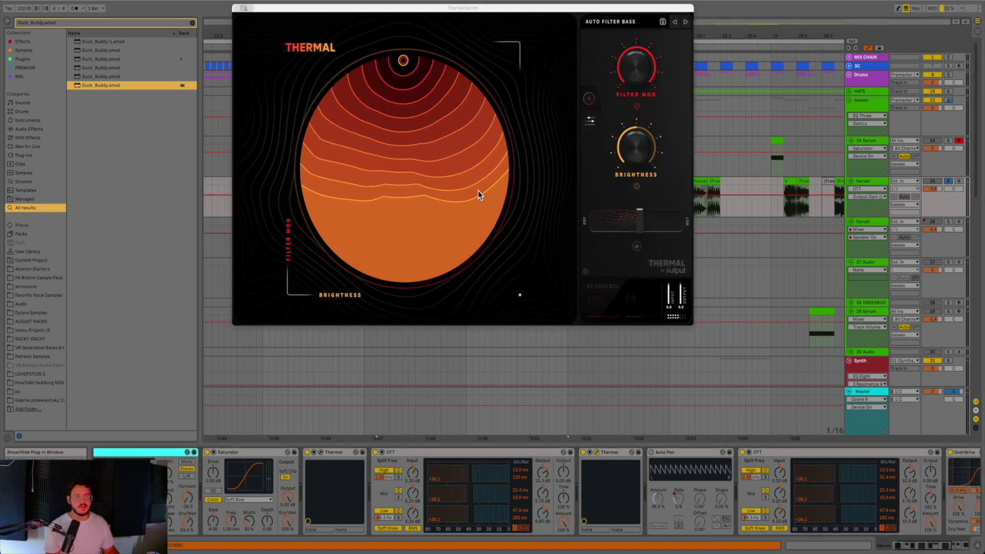
pyautogui.click(244, 8)
pyautogui.hscroll(6, 574, 475)
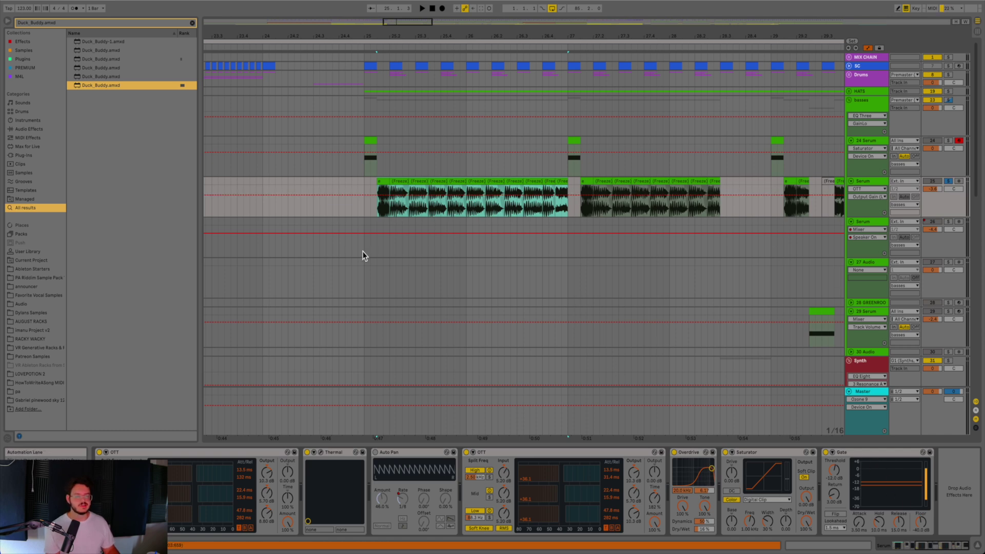
pyautogui.hscroll(-3, 359, 491)
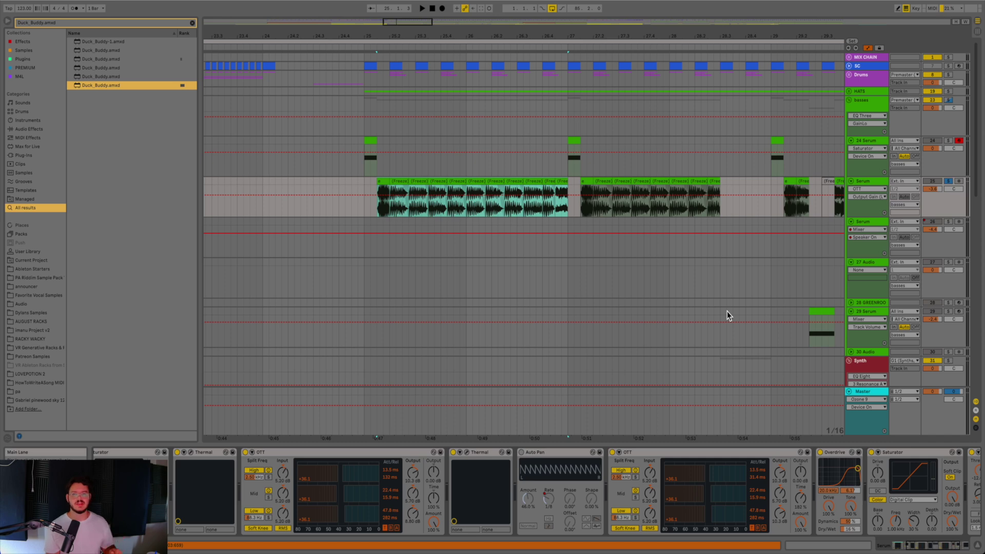
pyautogui.hotkey('ctrl', 'alt', 'l')
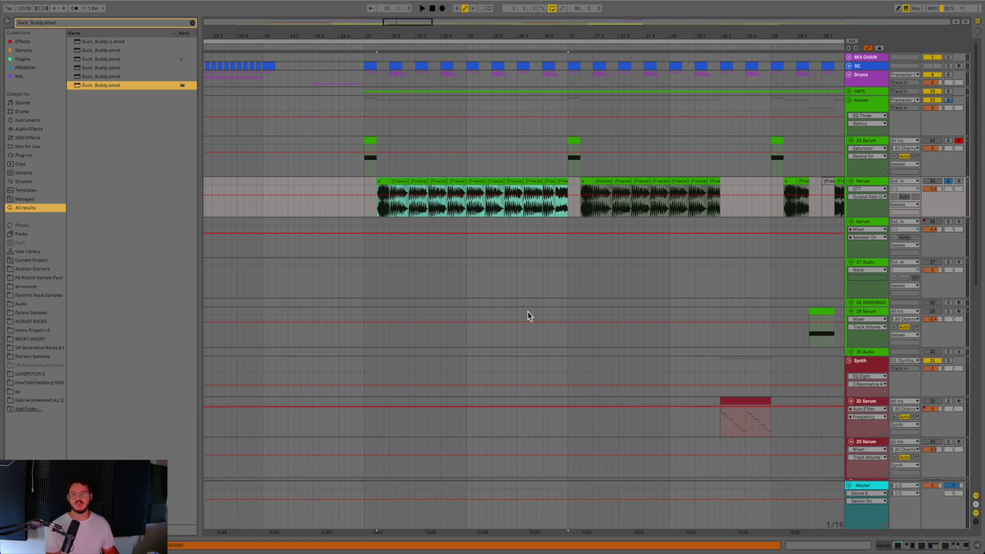